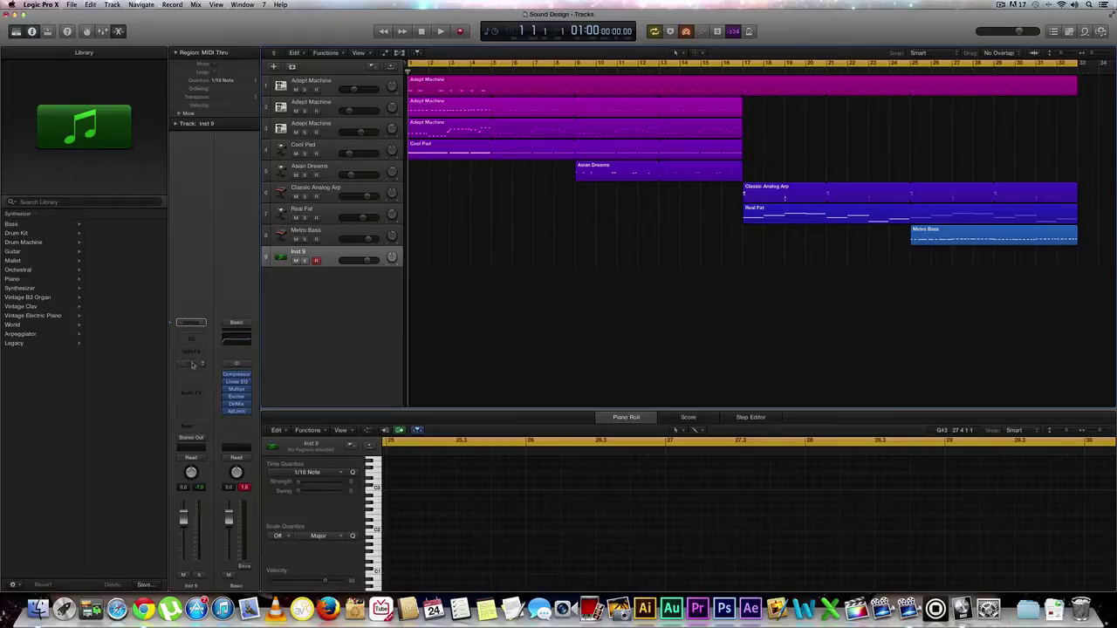
Step: Load Sculpture (Stereo) on track 9 with the Tutorial '0000 default' preset
left_click(190, 364)
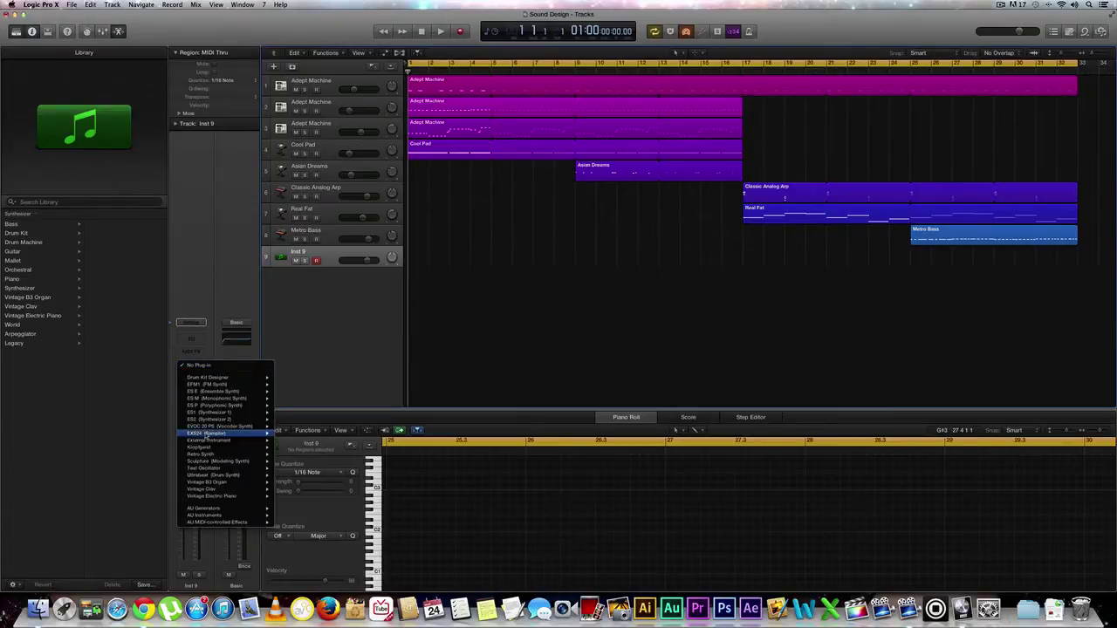
mouse_move(218, 461)
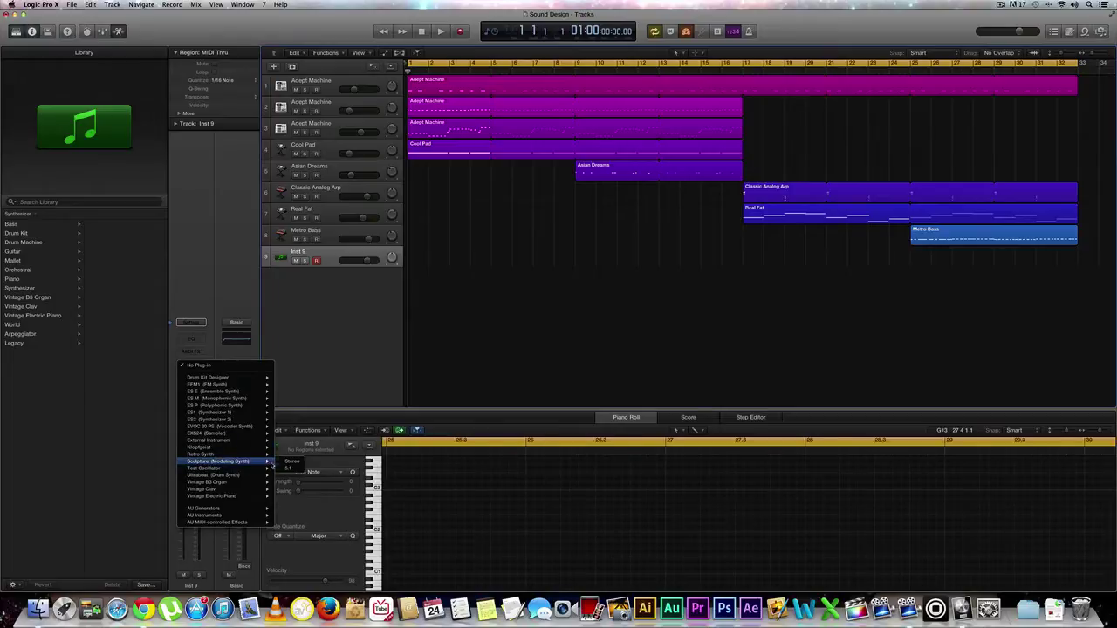
left_click(284, 462)
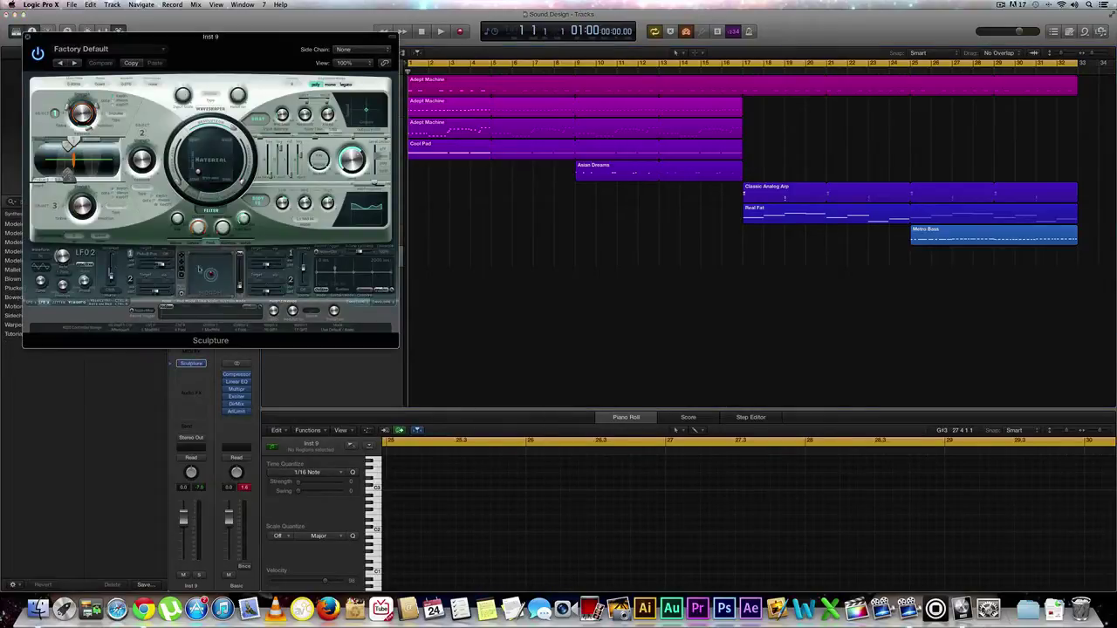
mouse_move(266, 54)
left_mouse_down()
mouse_move(521, 133)
mouse_move(650, 83)
left_mouse_up()
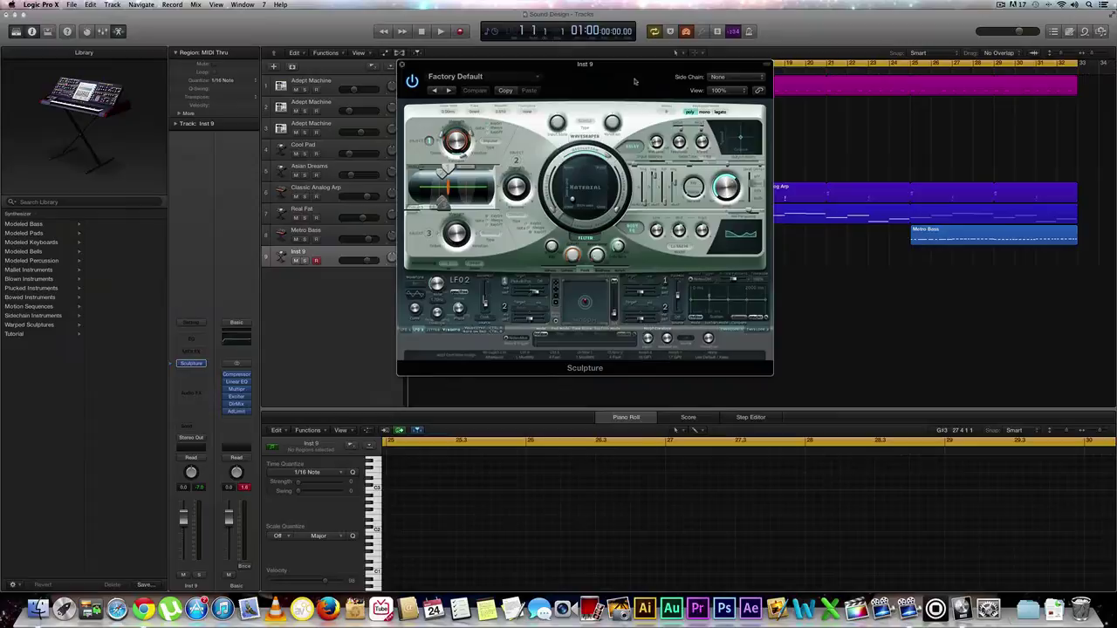
left_click(532, 75)
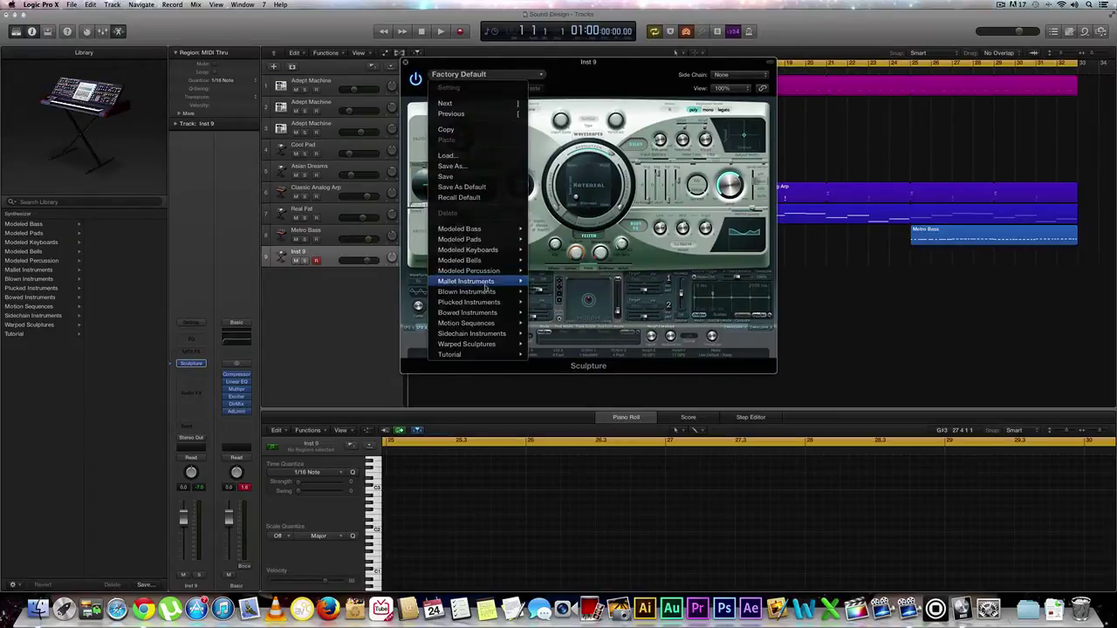
mouse_move(471, 355)
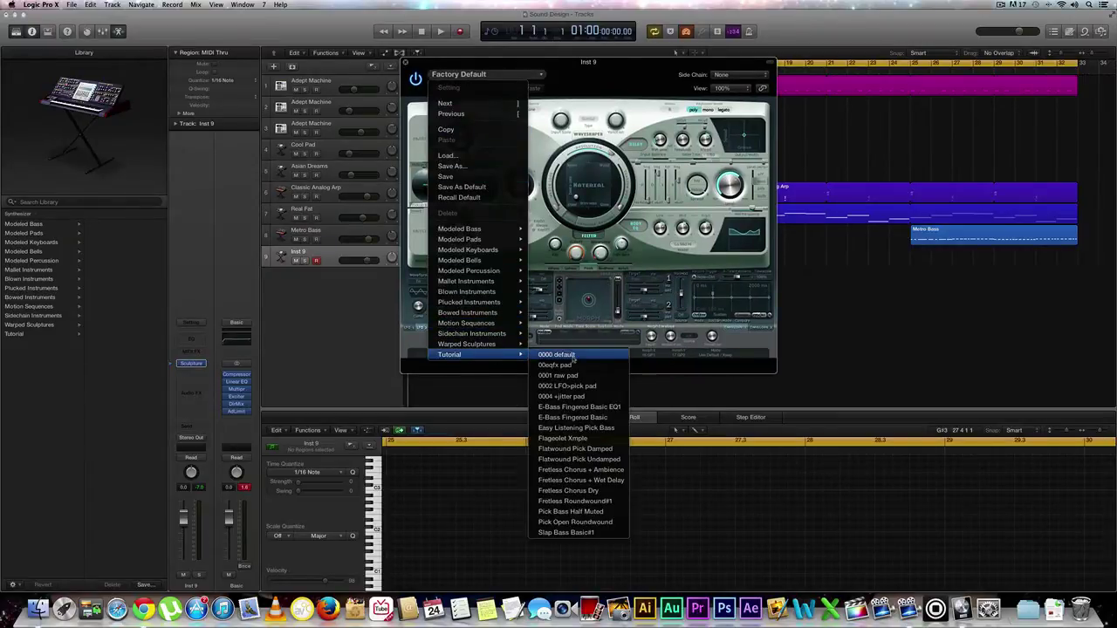
left_click(558, 355)
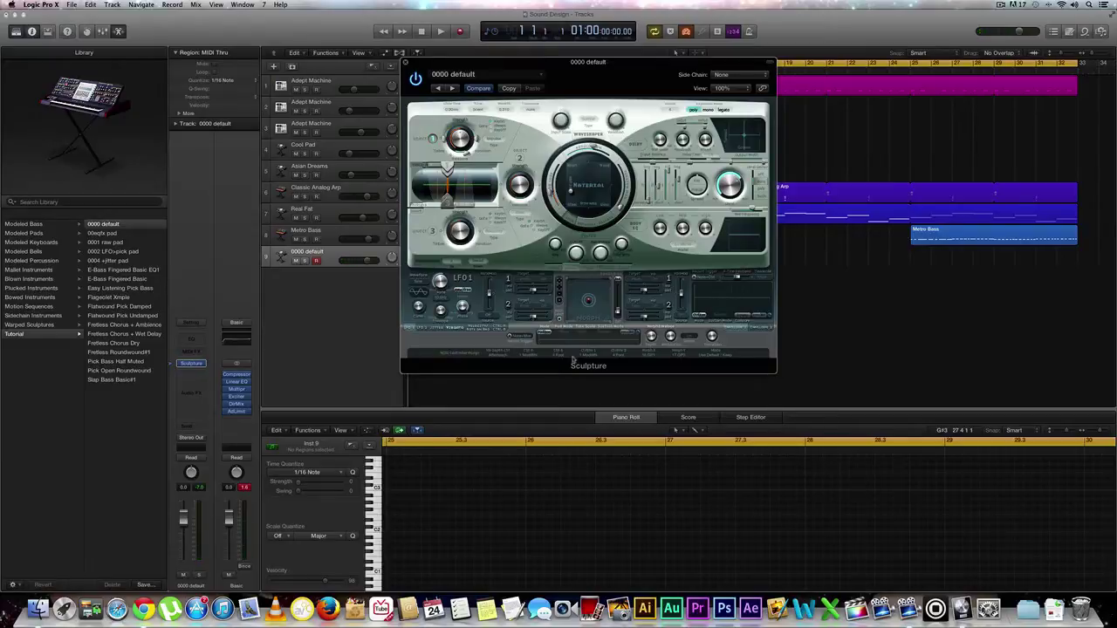
left_click(481, 76)
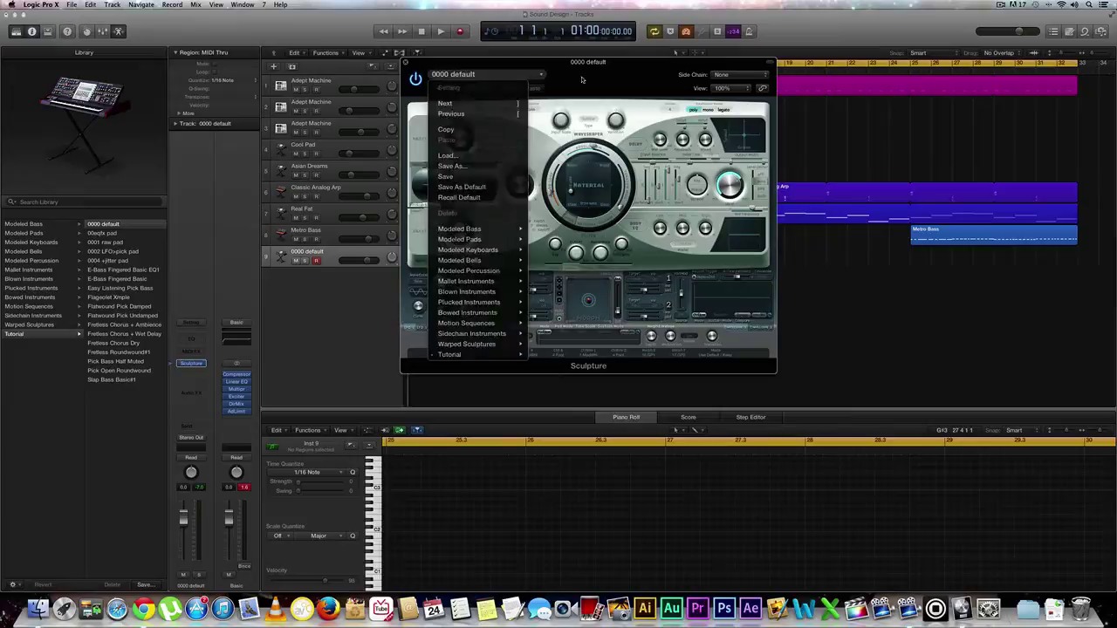
left_click(628, 107)
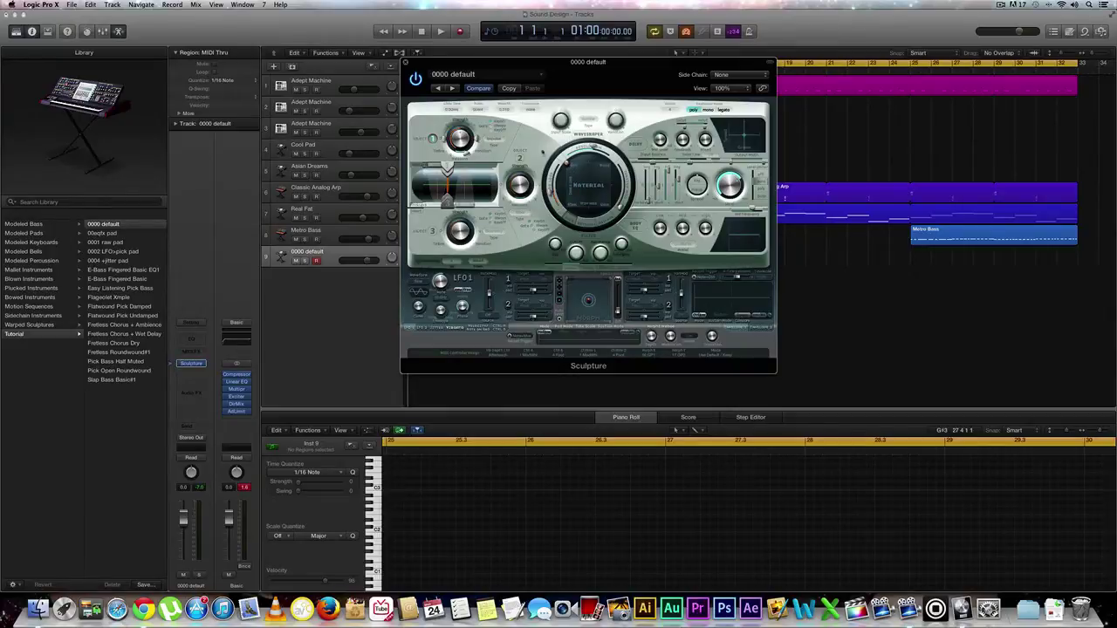
left_click(494, 139)
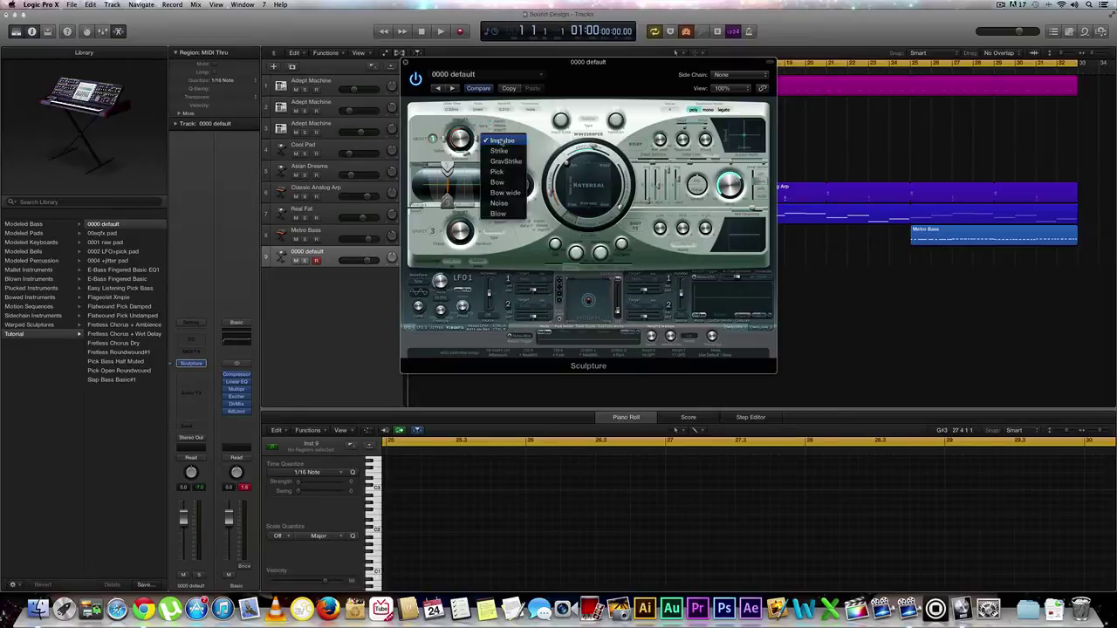
left_click(497, 140)
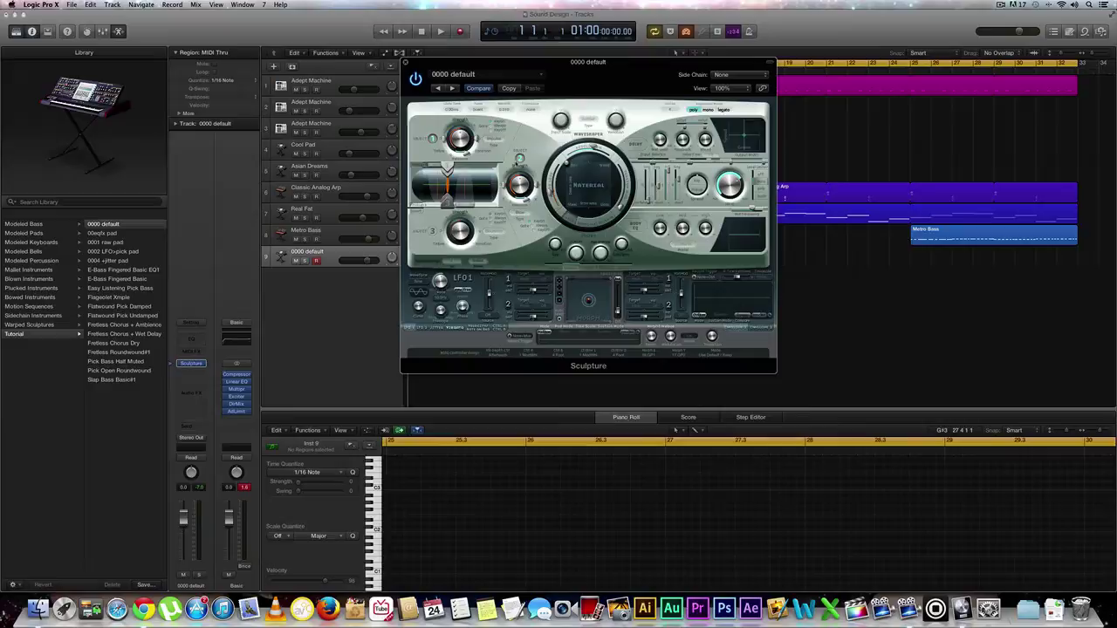
Step: Choose Bow in the Object 2 excitation type menu, replacing Blow
left_click(518, 212)
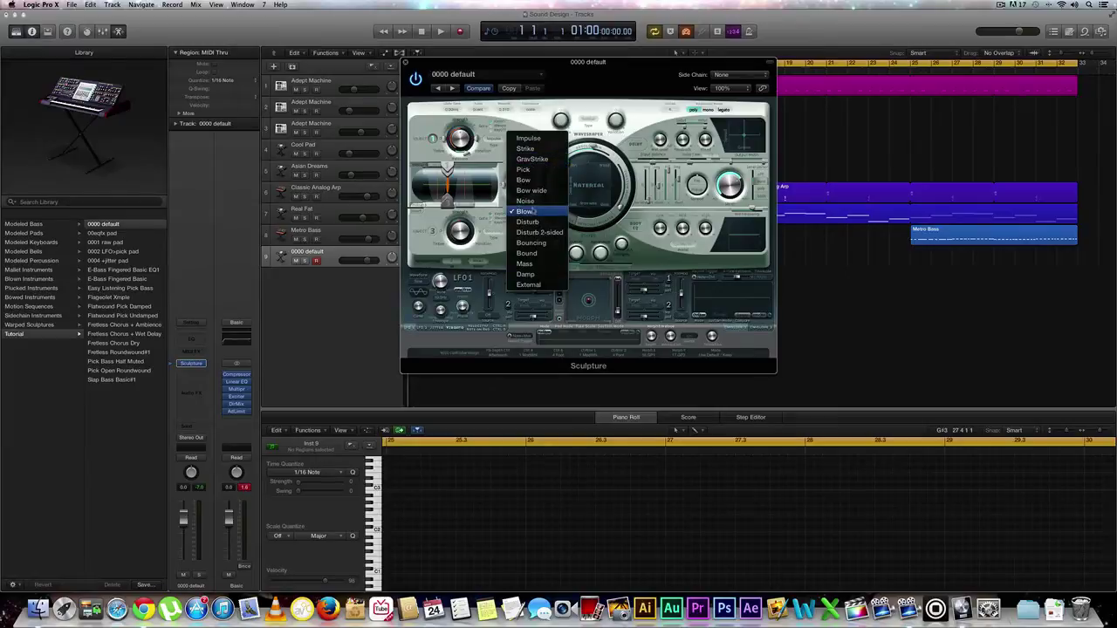
left_click(532, 181)
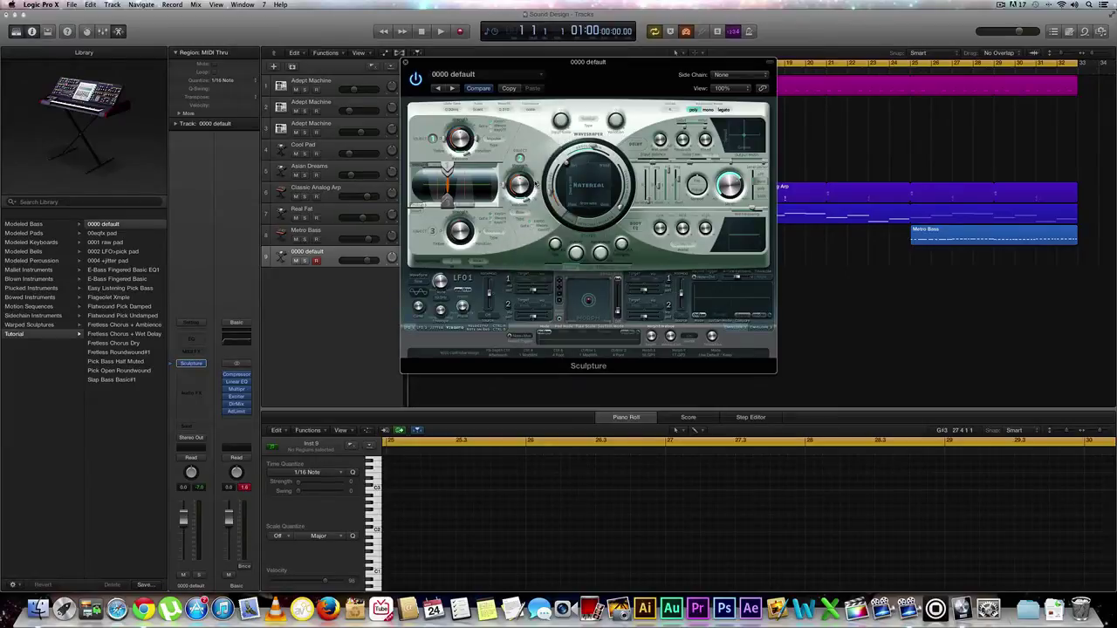